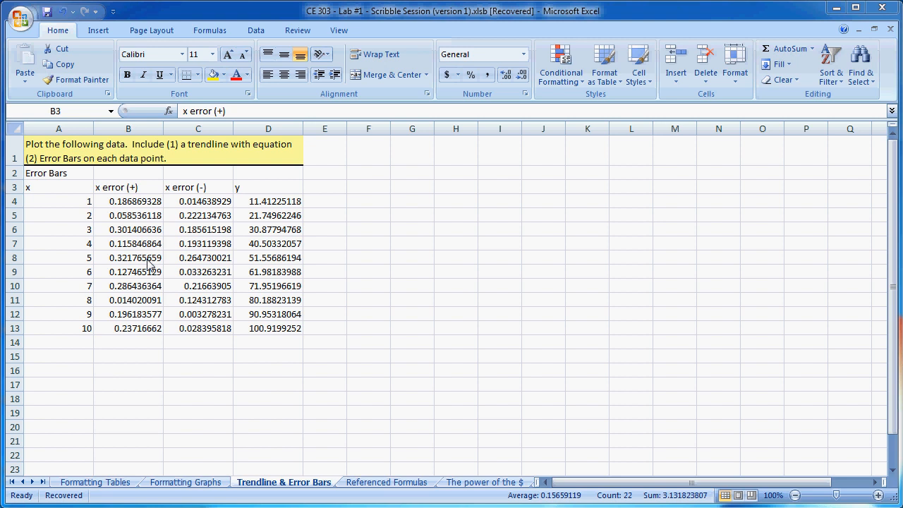
Insert a markers-only scatter chart from A3:D13 and place it beside the data table, clear of the columns.
{"action": "left_click", "coordinate": [62, 186]}
{"action": "left_click_drag", "start_coordinate": [63, 188], "coordinate": [304, 327]}
{"action": "left_click", "coordinate": [98, 30]}
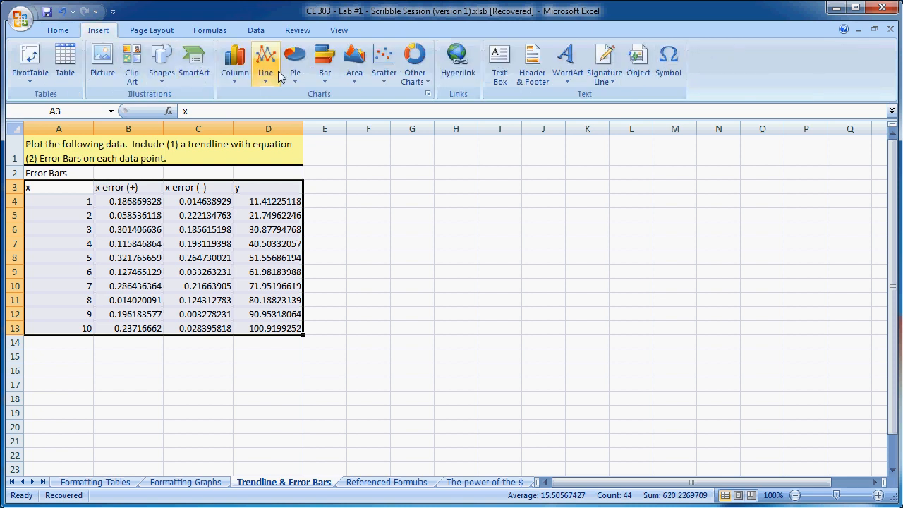
{"action": "left_click", "coordinate": [385, 78]}
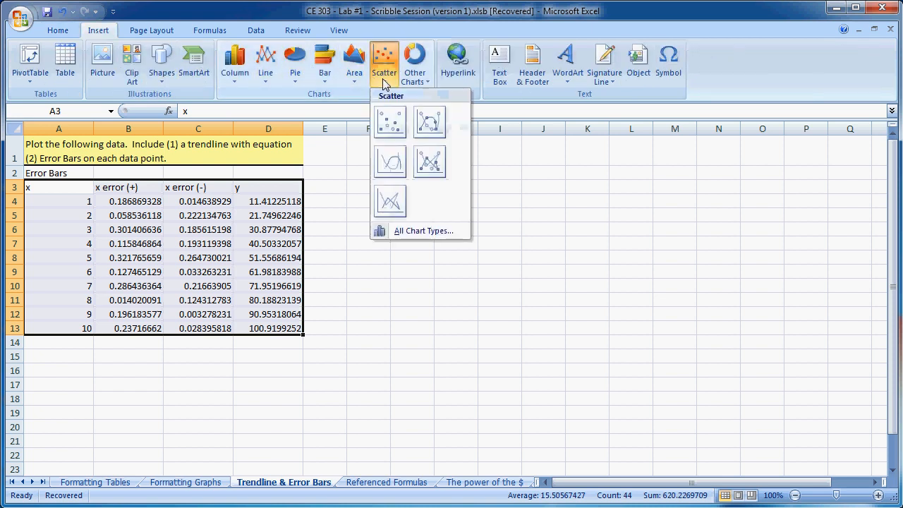
{"action": "left_click", "coordinate": [392, 124]}
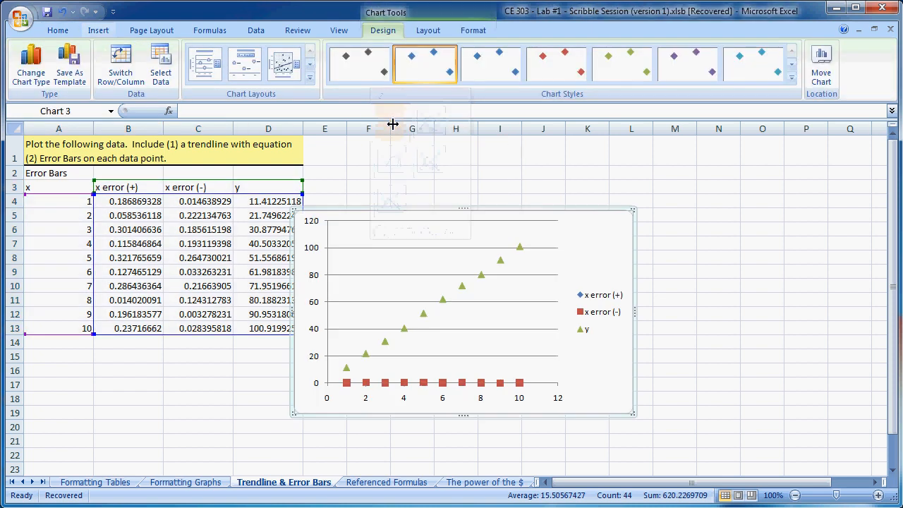
{"action": "left_click_drag", "start_coordinate": [407, 211], "coordinate": [513, 162]}
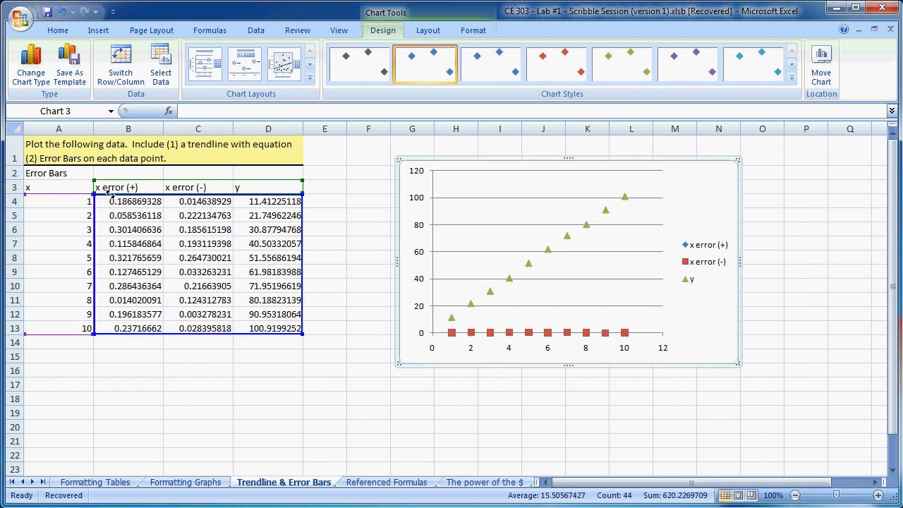
Remove the x error (-) and x error (+) series from the scatter chart.
{"action": "left_click_drag", "start_coordinate": [123, 192], "coordinate": [200, 191]}
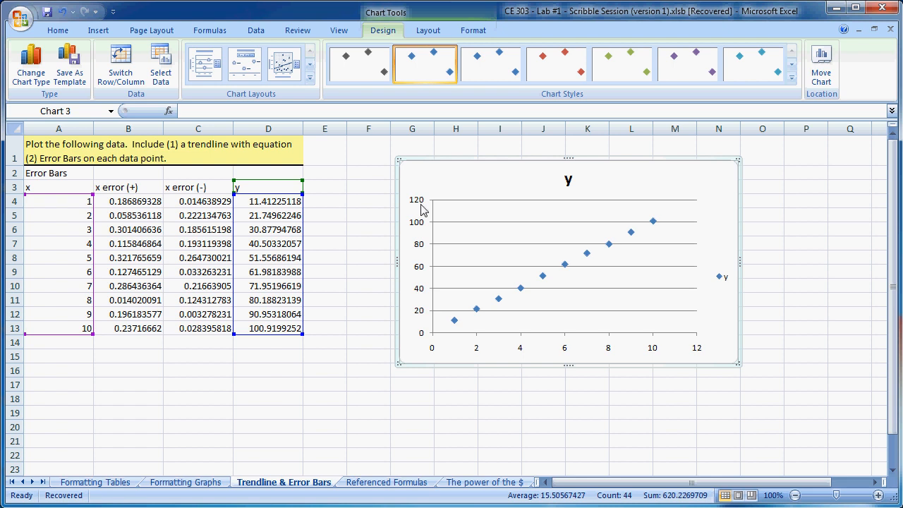
{"action": "left_click_drag", "start_coordinate": [233, 192], "coordinate": [121, 196]}
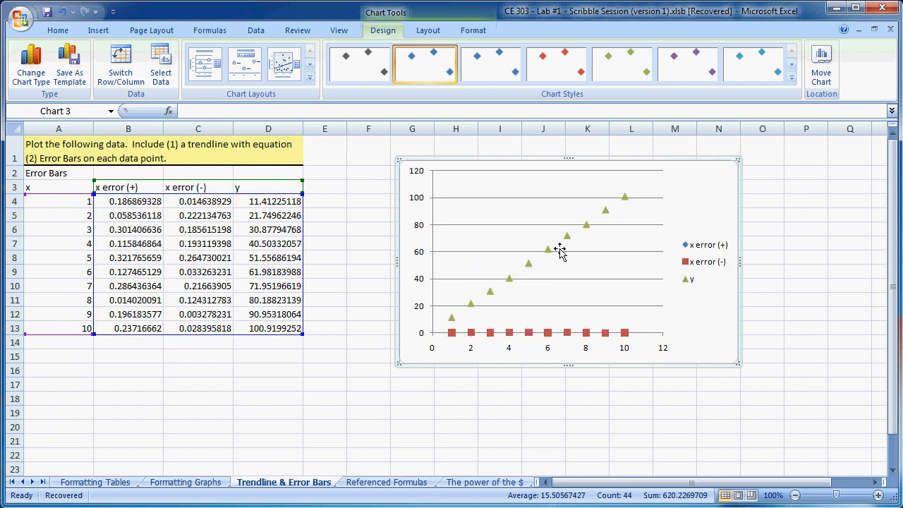
{"action": "left_click", "coordinate": [588, 334]}
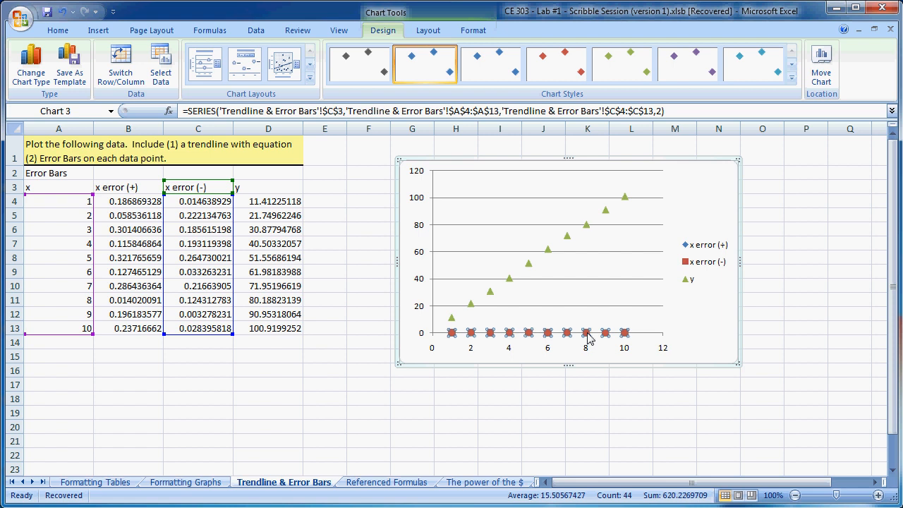
{"action": "key", "text": "Delete"}
{"action": "left_click", "coordinate": [588, 333]}
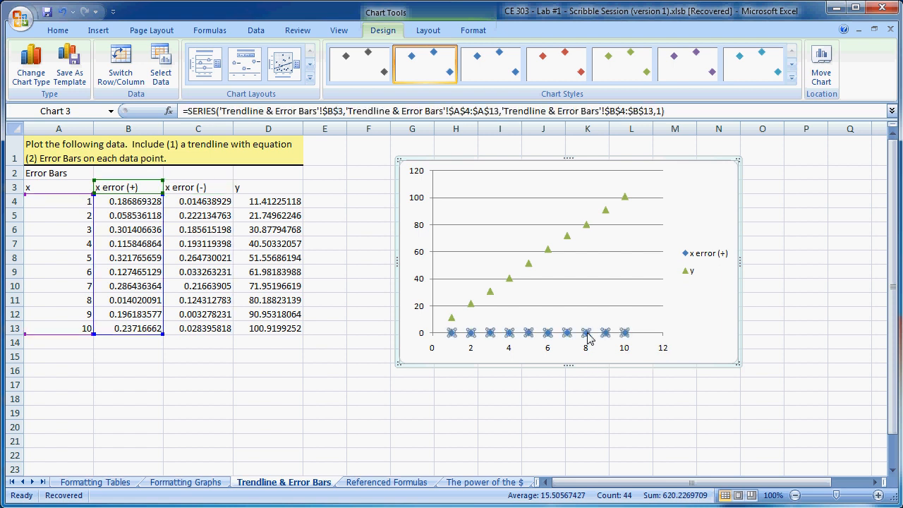
{"action": "key", "text": "Delete"}
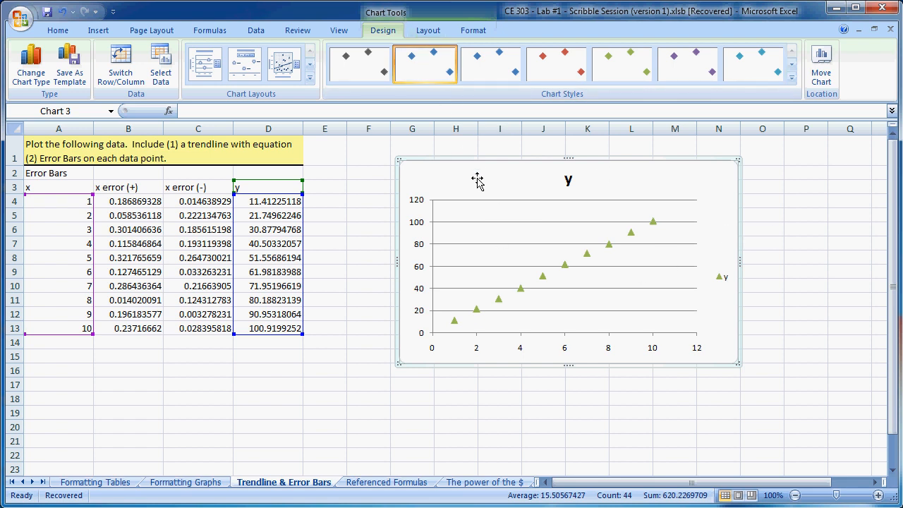
Add a linear trendline to the y series in the chart.
{"action": "left_click", "coordinate": [425, 32]}
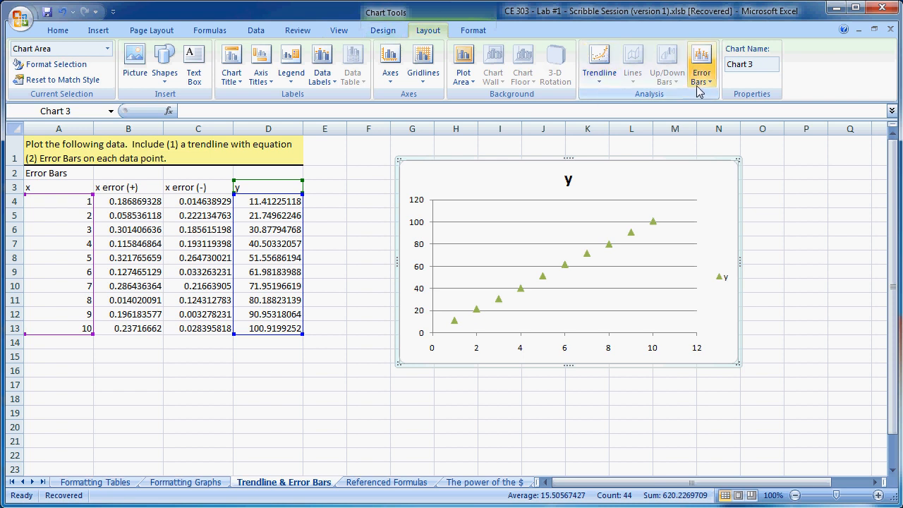
{"action": "left_click", "coordinate": [602, 86]}
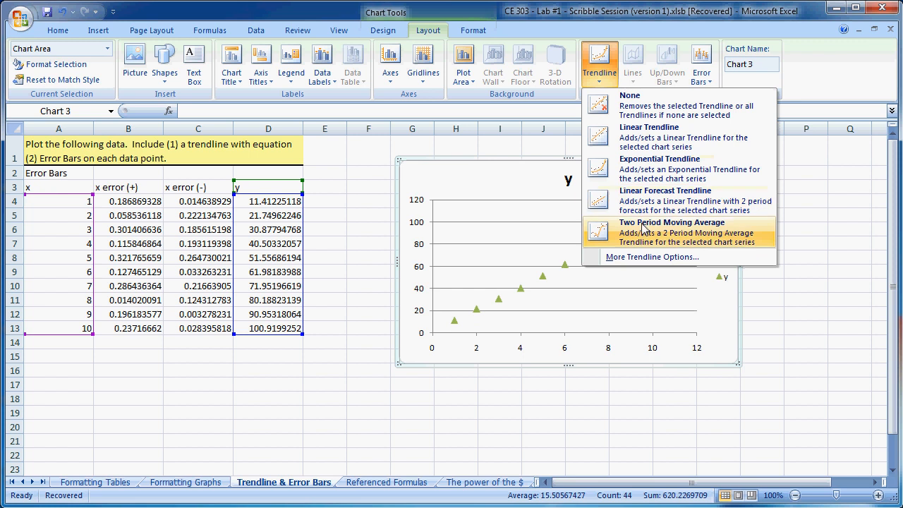
{"action": "left_click", "coordinate": [642, 138]}
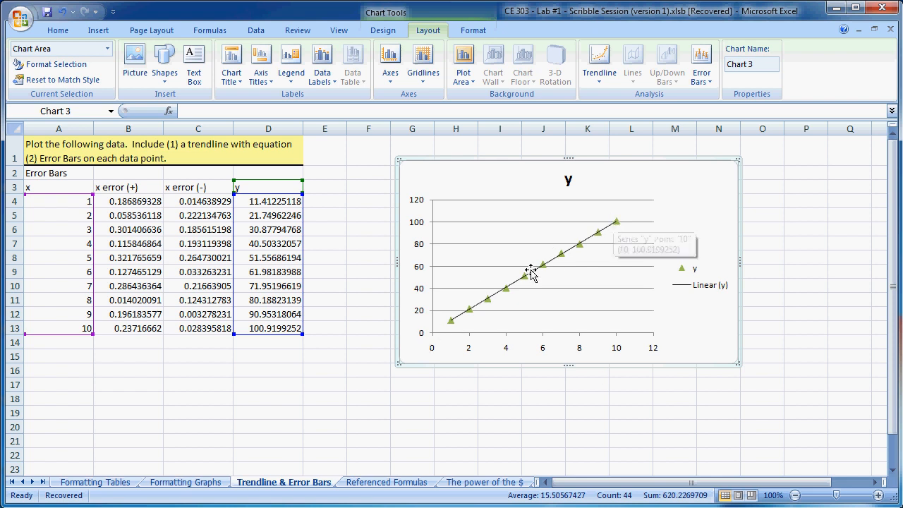
{"action": "left_click", "coordinate": [530, 276]}
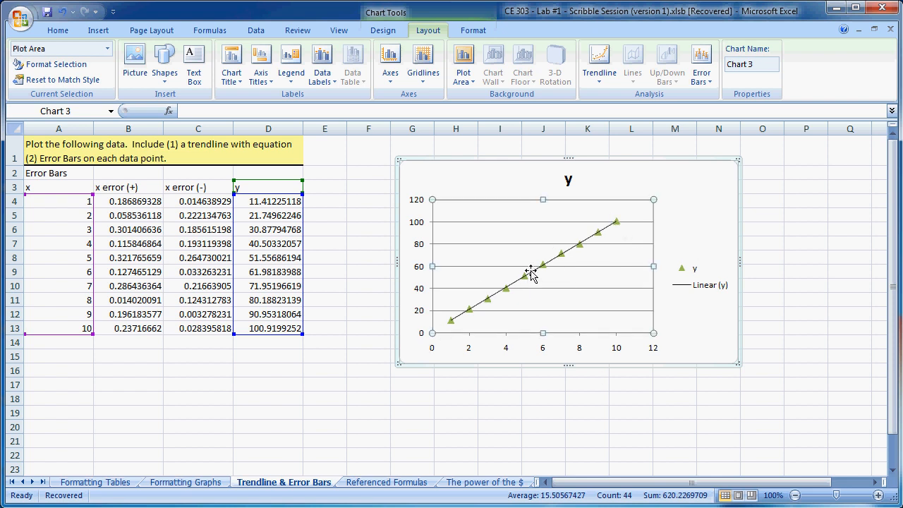
{"action": "left_click", "coordinate": [682, 206]}
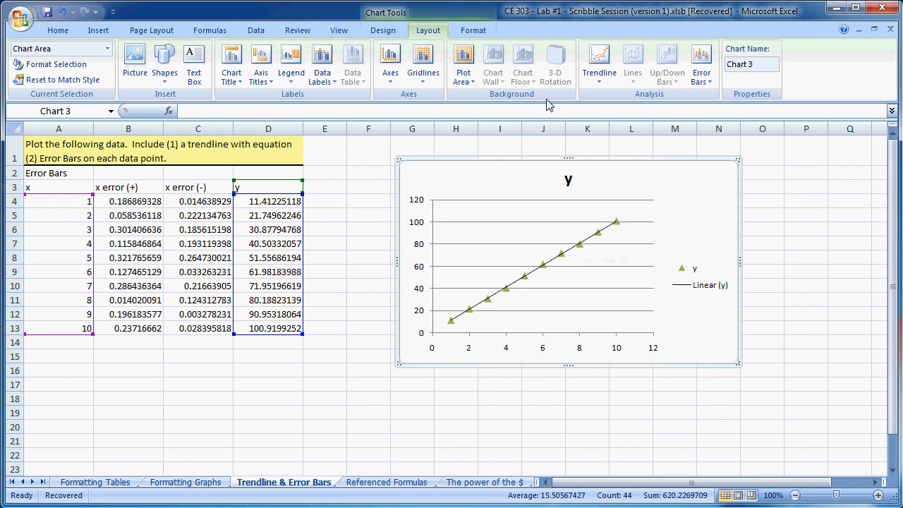
Add another linear trendline to the y series that displays its equation and R-squared value on the chart.
{"action": "left_click", "coordinate": [607, 83]}
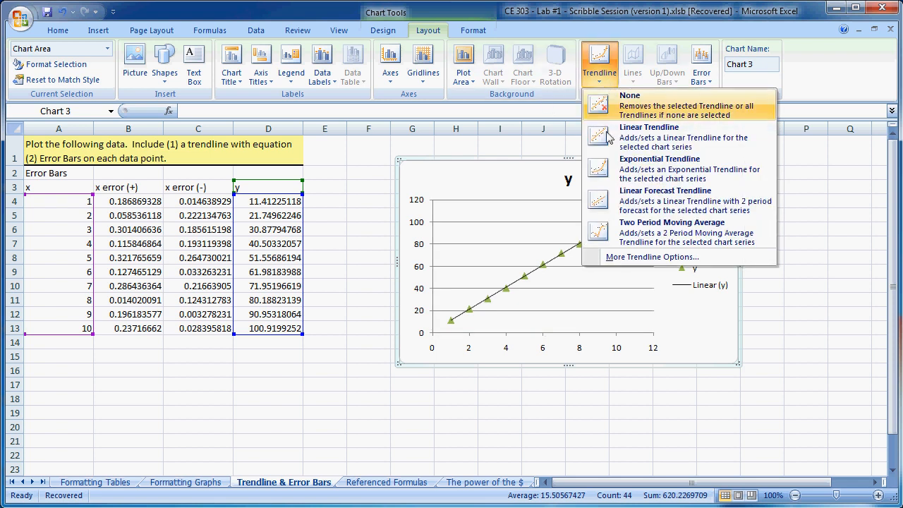
{"action": "left_click", "coordinate": [644, 256]}
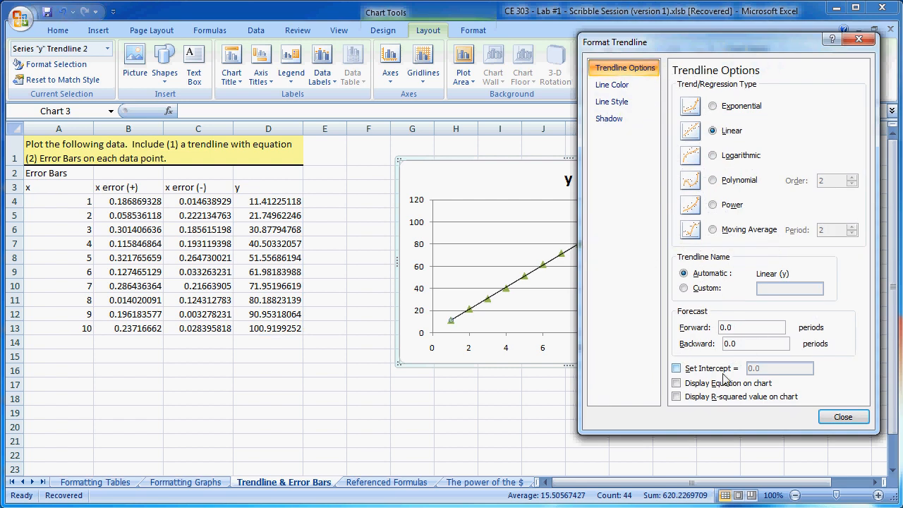
{"action": "left_click", "coordinate": [676, 383]}
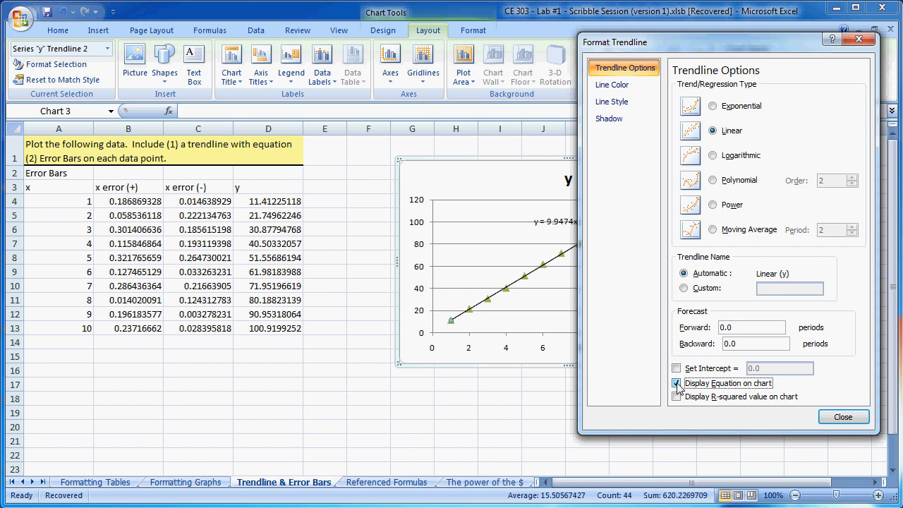
{"action": "left_click", "coordinate": [677, 397]}
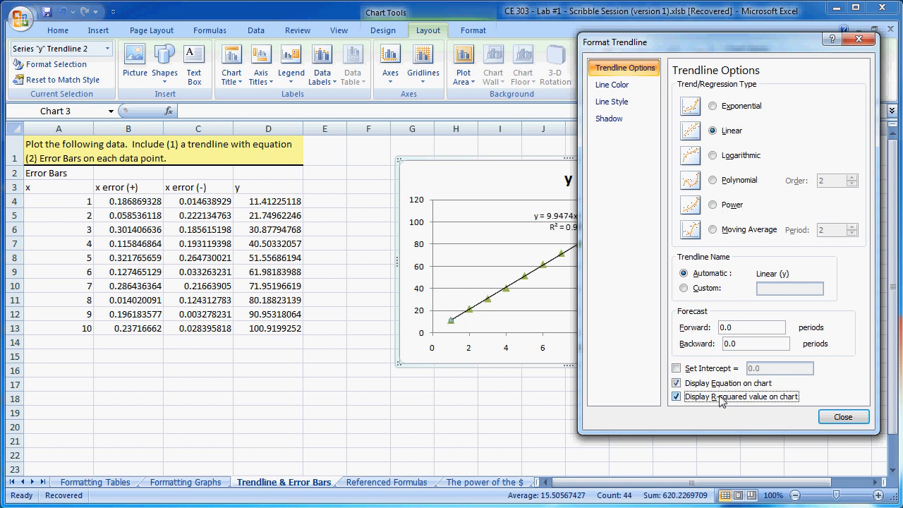
{"action": "left_click", "coordinate": [843, 417]}
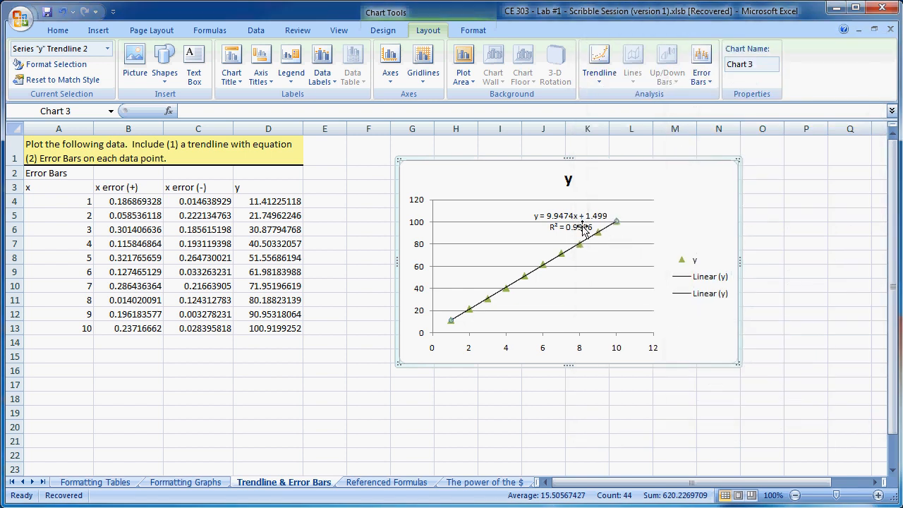
Move the trendline equation and R-squared label away from the line into the plot's empty upper-left area.
{"action": "left_click_drag", "start_coordinate": [568, 217], "coordinate": [497, 209]}
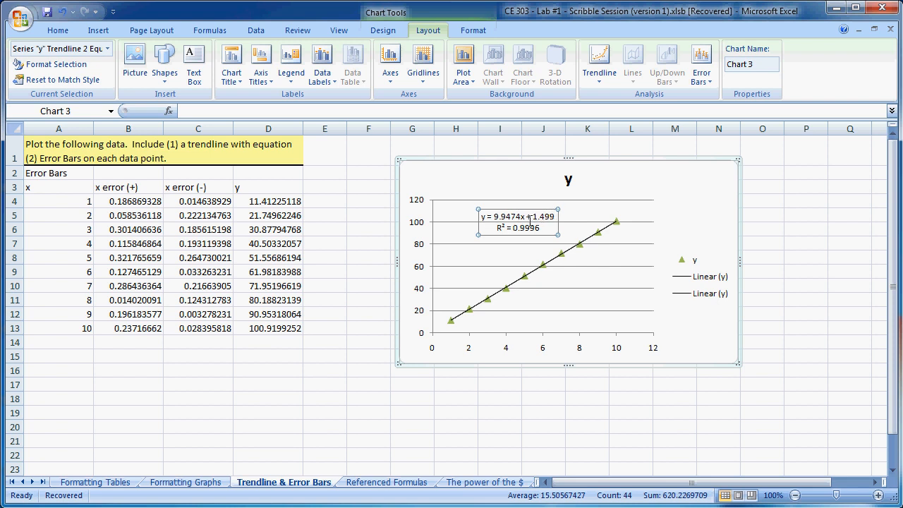
{"action": "left_click_drag", "start_coordinate": [498, 228], "coordinate": [544, 228]}
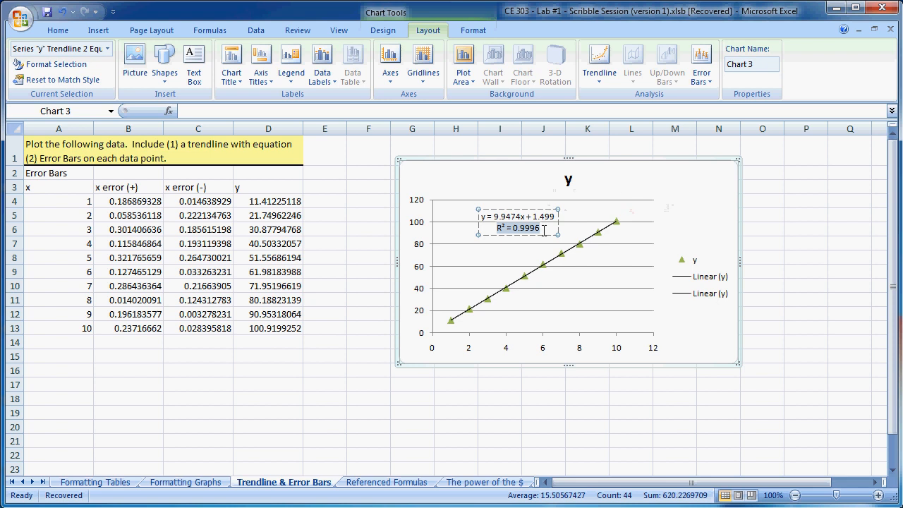
{"action": "left_click", "coordinate": [511, 255]}
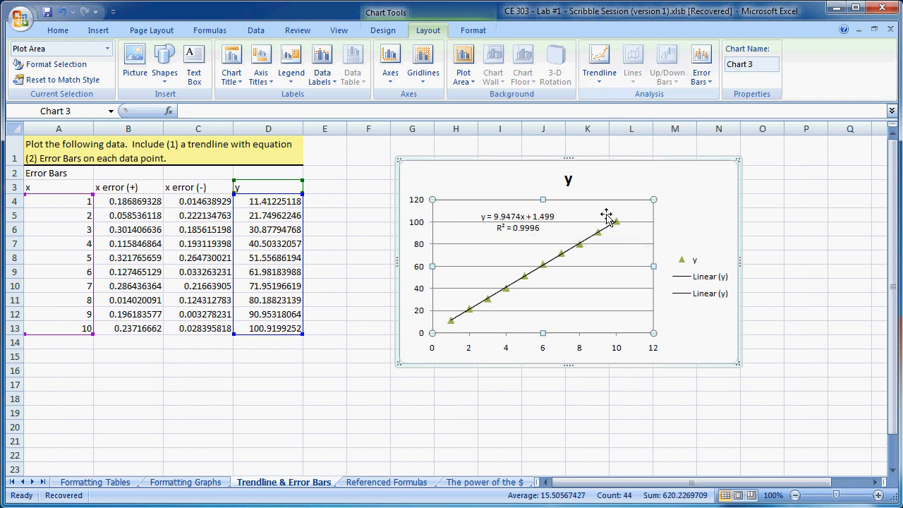
Add error bars with standard error to the y series.
{"action": "left_click", "coordinate": [580, 246]}
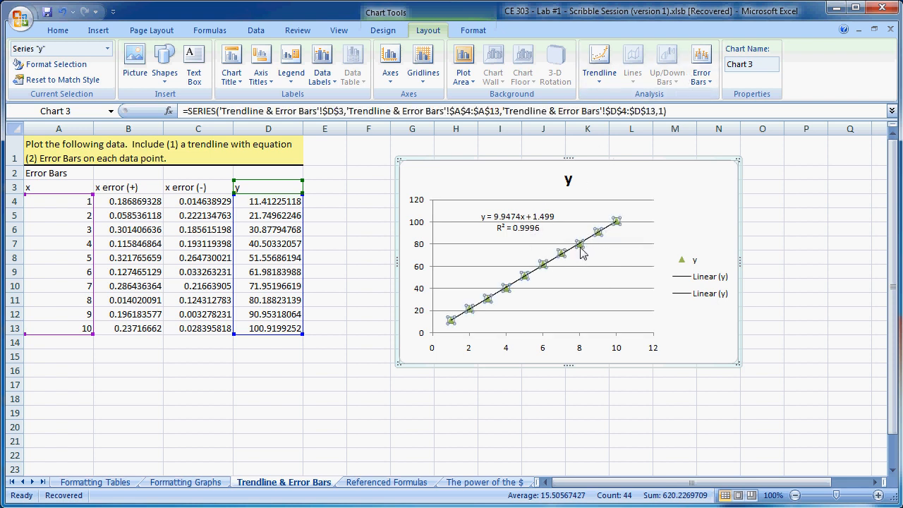
{"action": "left_click", "coordinate": [703, 79]}
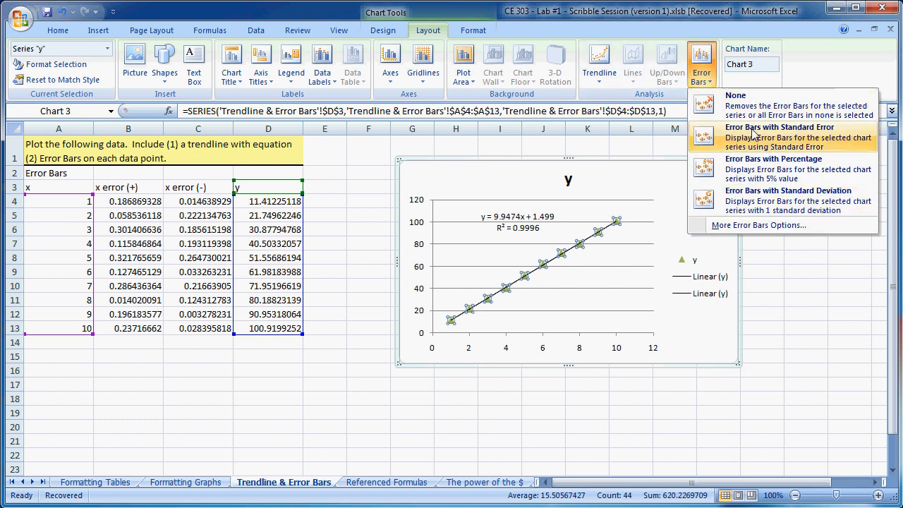
{"action": "left_click", "coordinate": [754, 134]}
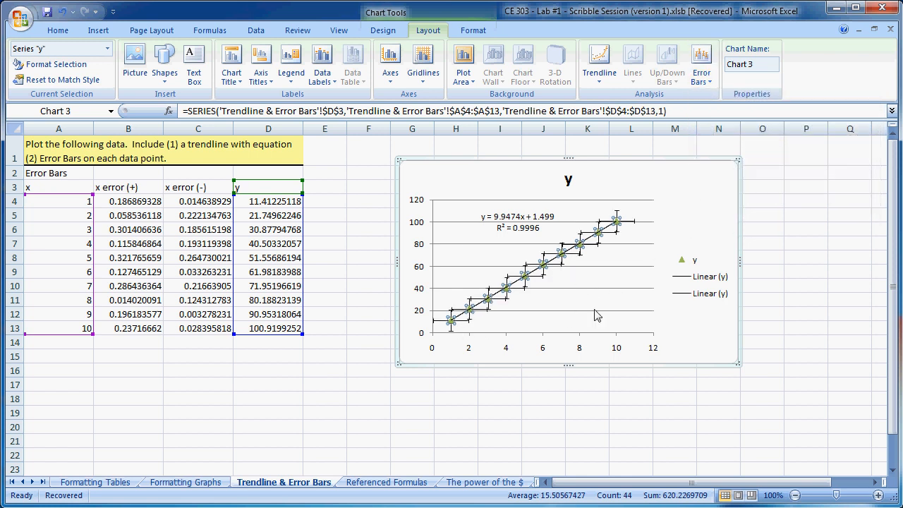
{"action": "left_click", "coordinate": [589, 283]}
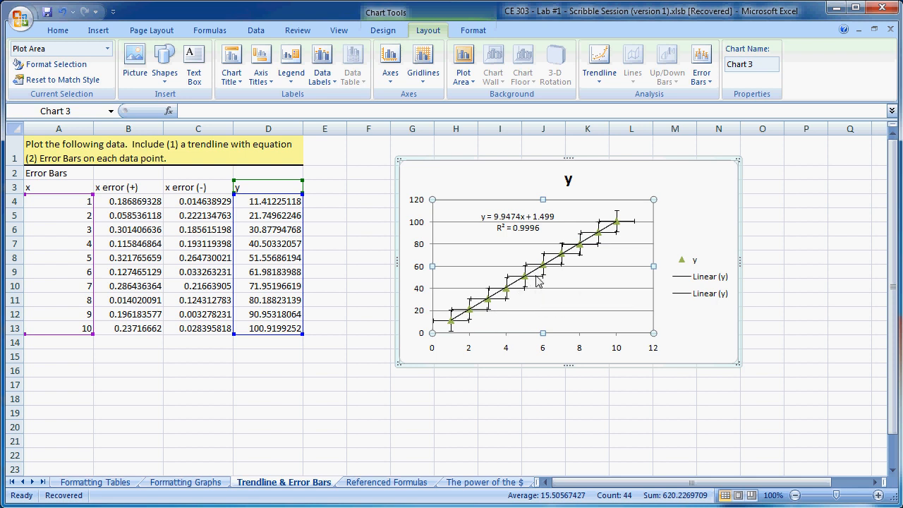
Delete the vertical error bars from the y series.
{"action": "left_click", "coordinate": [538, 281]}
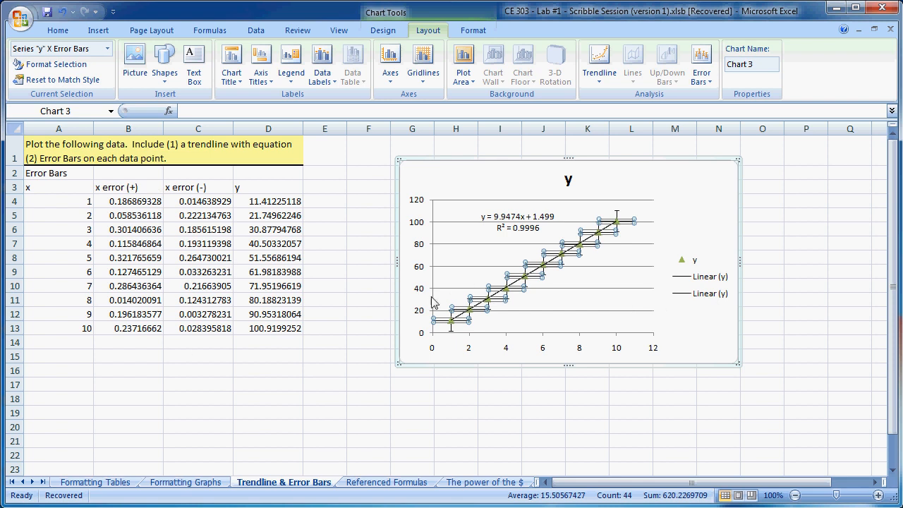
{"action": "left_click", "coordinate": [563, 303]}
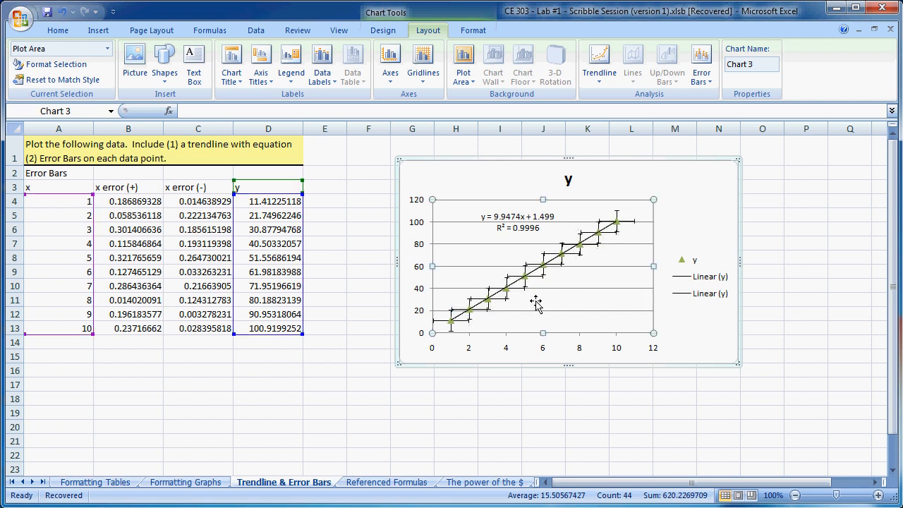
{"action": "left_click", "coordinate": [526, 288]}
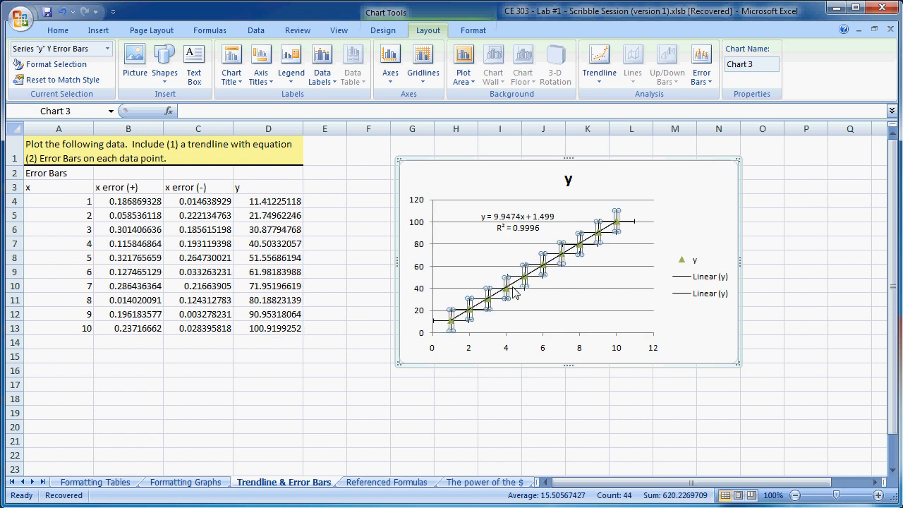
{"action": "key", "text": "Delete"}
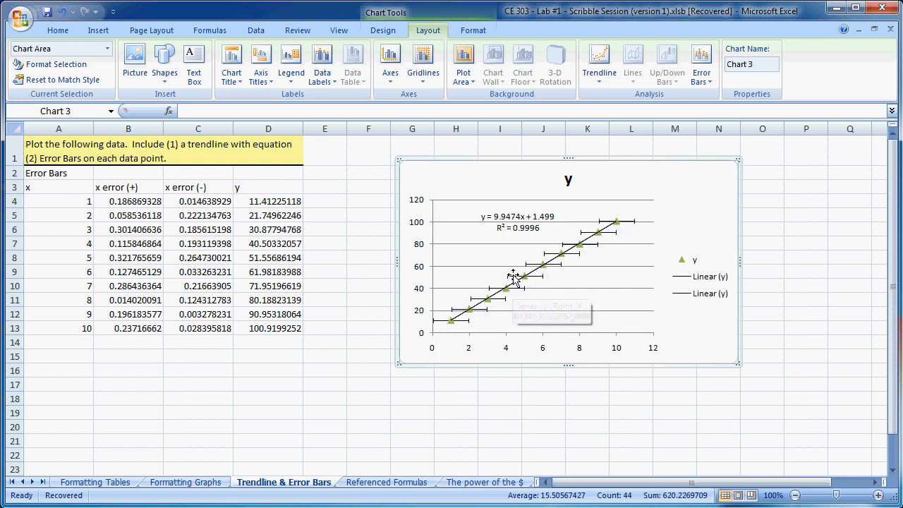
Switch the horizontal error bars to a custom error amount and take the positive error values from B4:B13.
{"action": "left_click", "coordinate": [516, 288]}
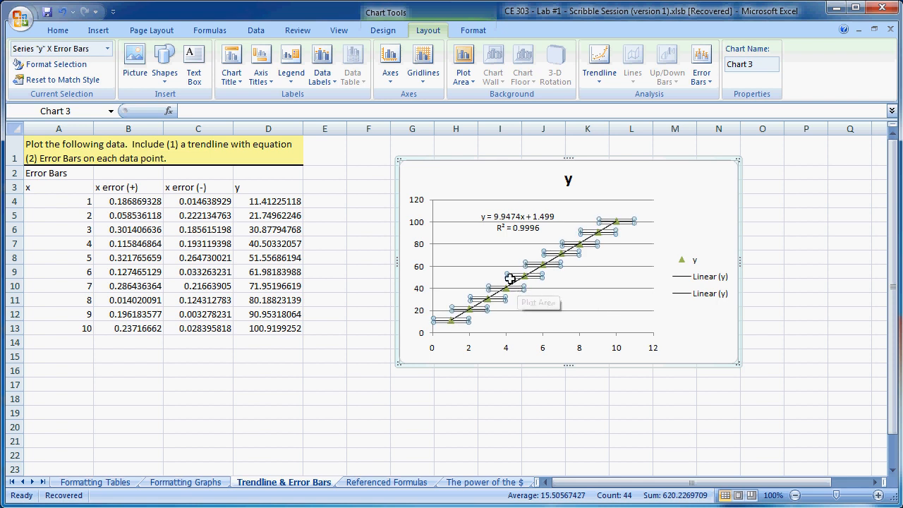
{"action": "right_click", "coordinate": [515, 288]}
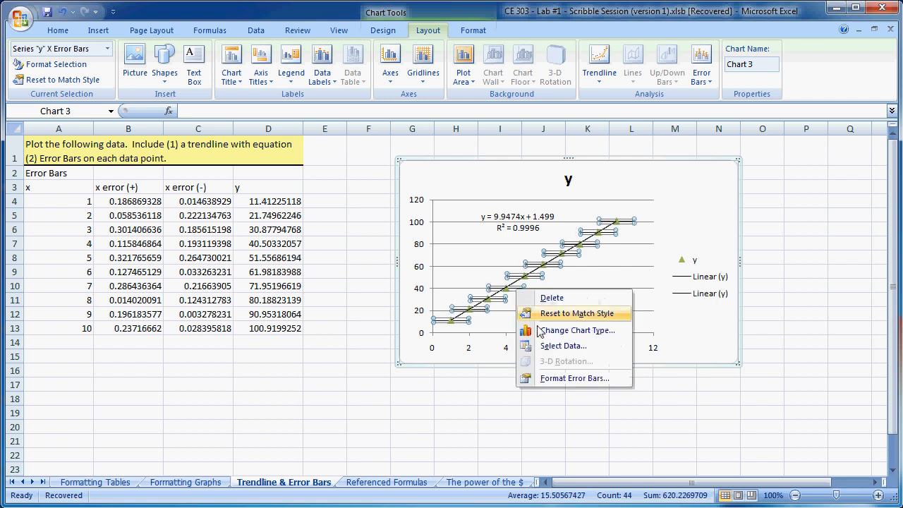
{"action": "left_click", "coordinate": [562, 379]}
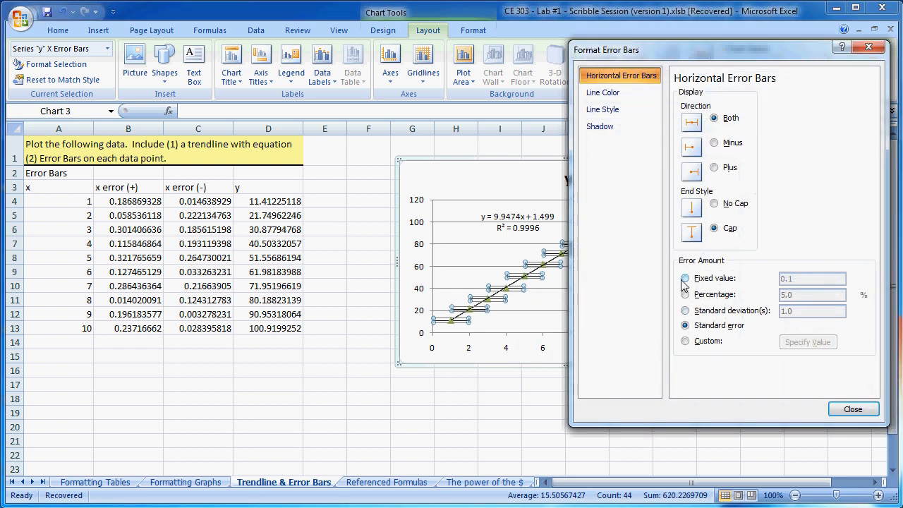
{"action": "left_click", "coordinate": [685, 340]}
{"action": "left_click", "coordinate": [807, 342]}
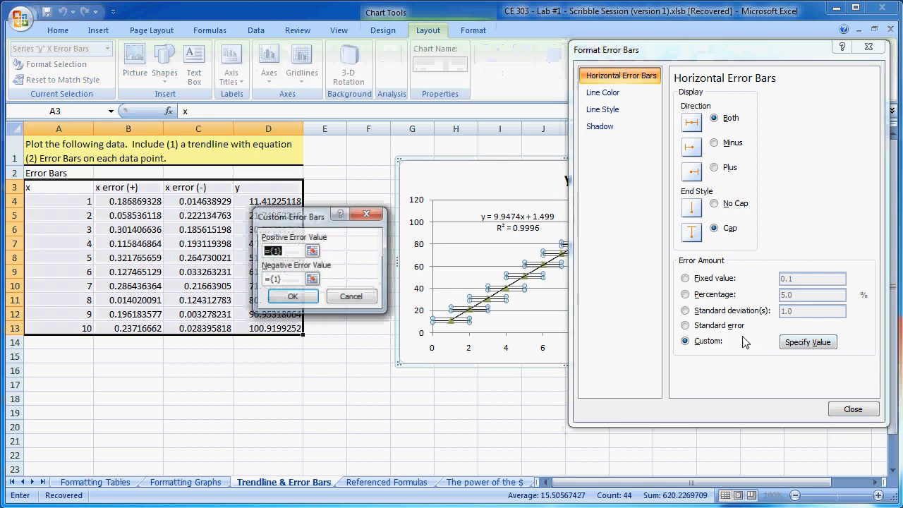
{"action": "left_click", "coordinate": [313, 252]}
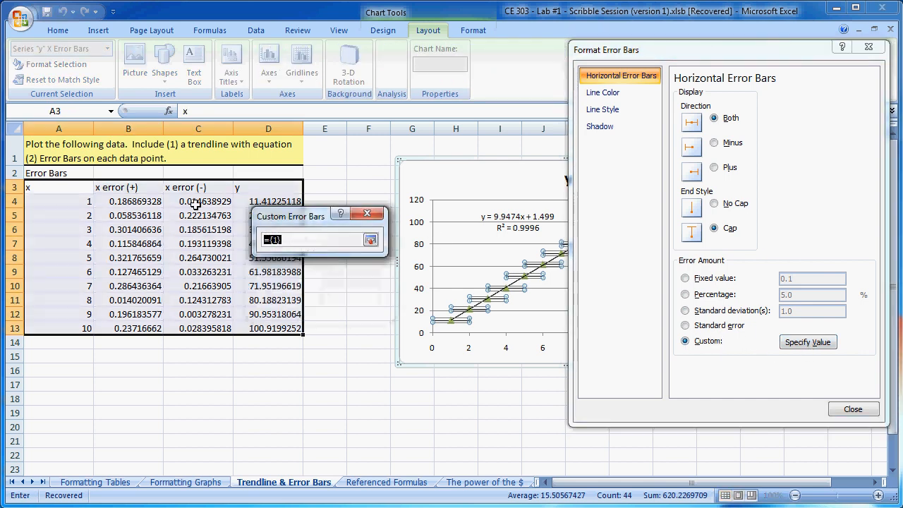
{"action": "left_click_drag", "start_coordinate": [128, 201], "coordinate": [128, 323]}
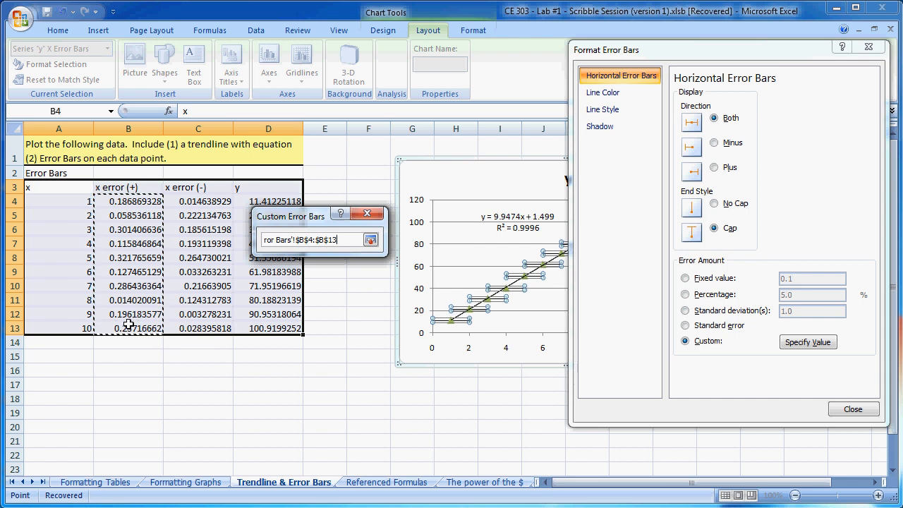
{"action": "key", "text": "Return"}
Take the horizontal error bars' negative error values from C4:C13 and apply the custom amounts to the chart.
{"action": "left_click", "coordinate": [311, 280]}
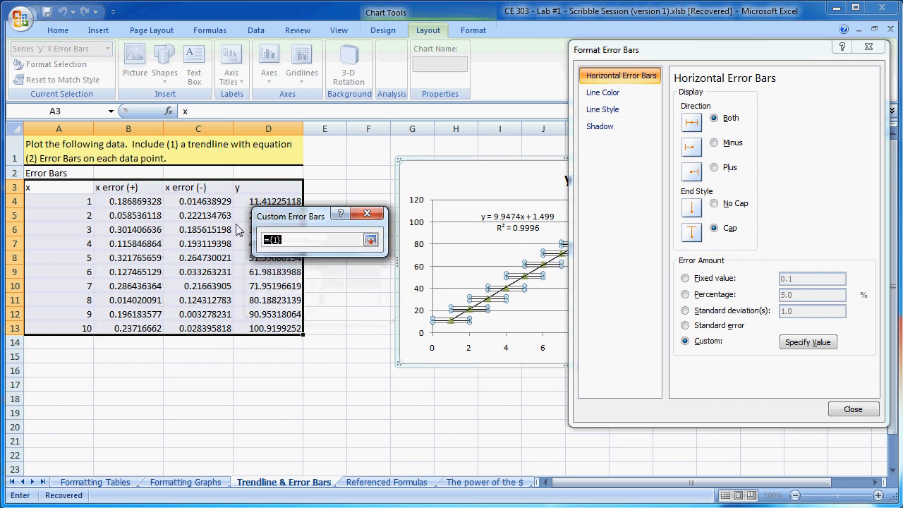
{"action": "left_click_drag", "start_coordinate": [199, 203], "coordinate": [203, 323]}
{"action": "key", "text": "Return"}
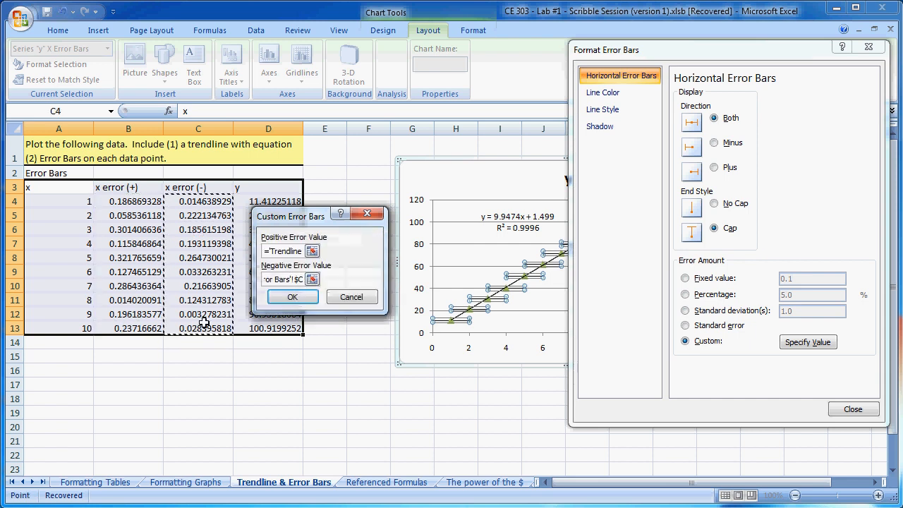
{"action": "left_click", "coordinate": [292, 296]}
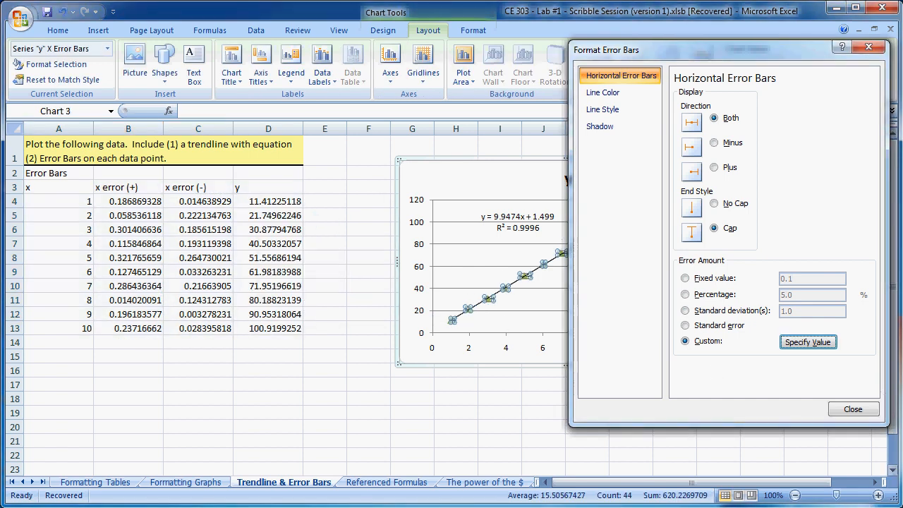
{"action": "left_click", "coordinate": [853, 409]}
{"action": "left_click", "coordinate": [580, 280]}
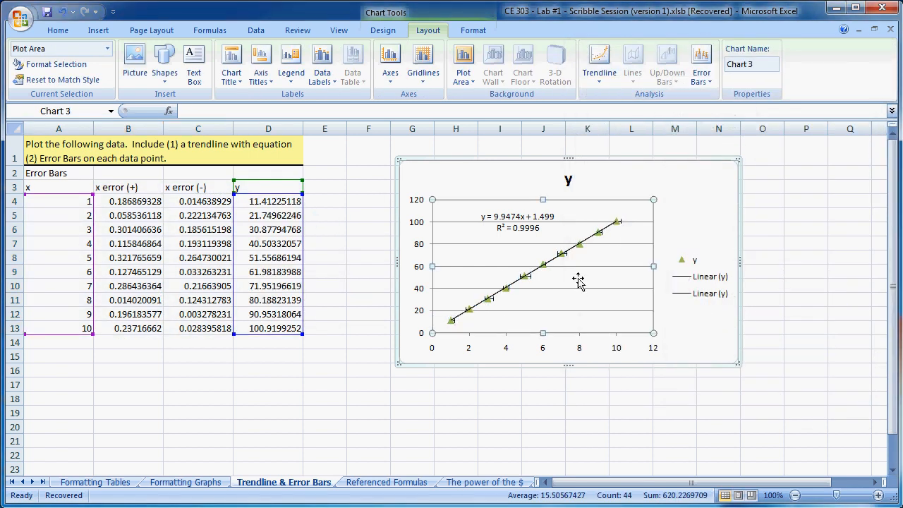